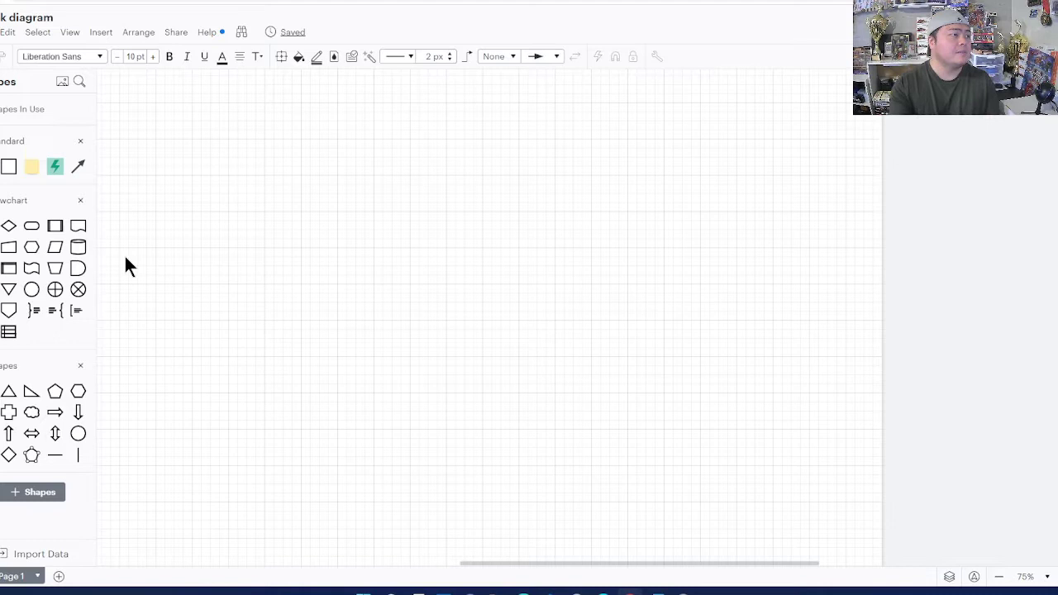
Place a terminator shape in the left part of the blank canvas and label it "user"
mouse_move(31, 228)
left_click_drag(31, 228, 236, 342)
double_click(243, 340)
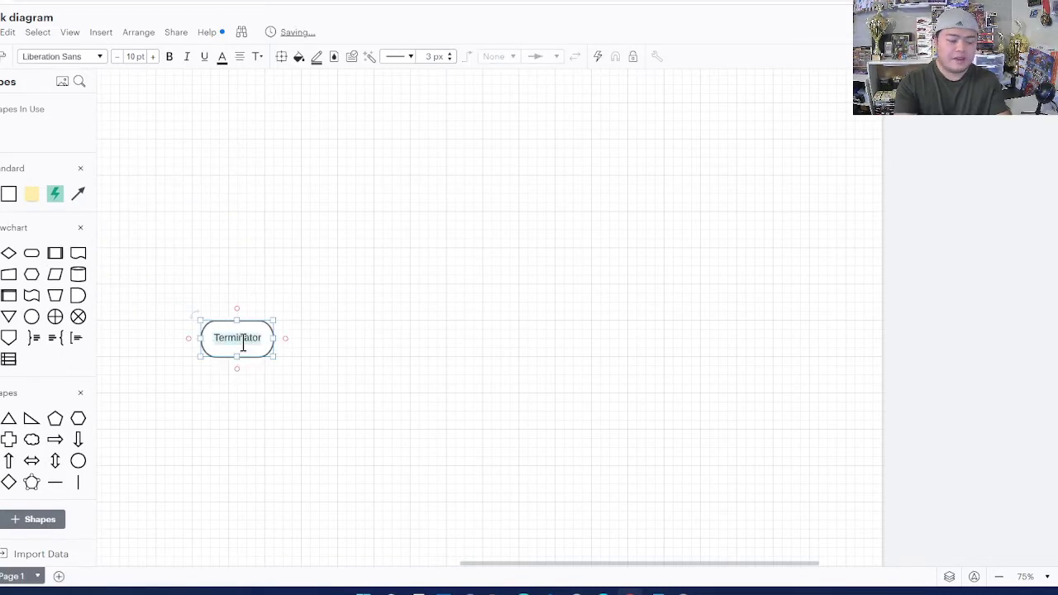
type("user")
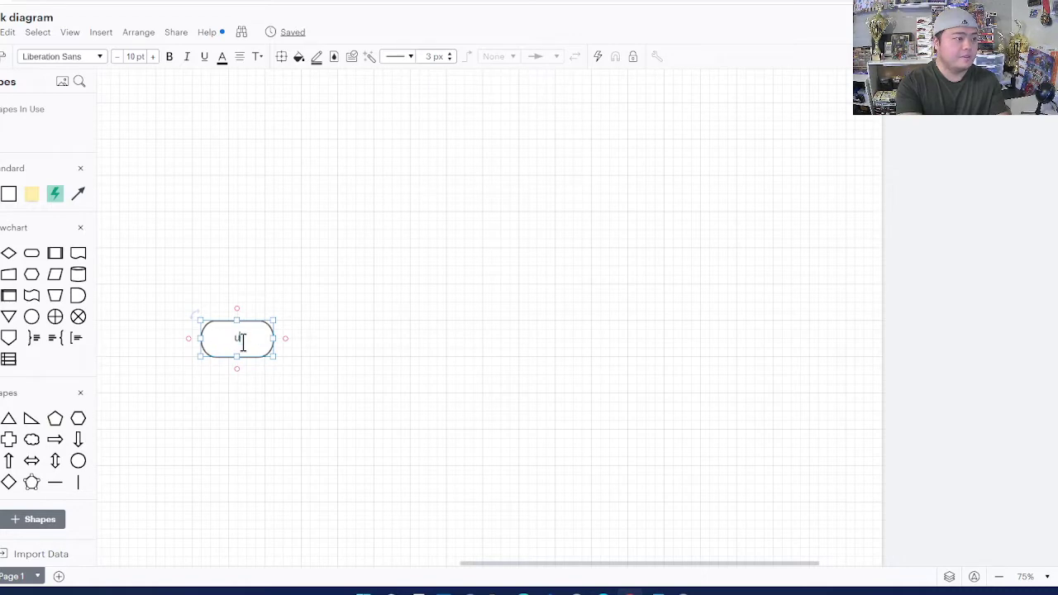
left_click(381, 337)
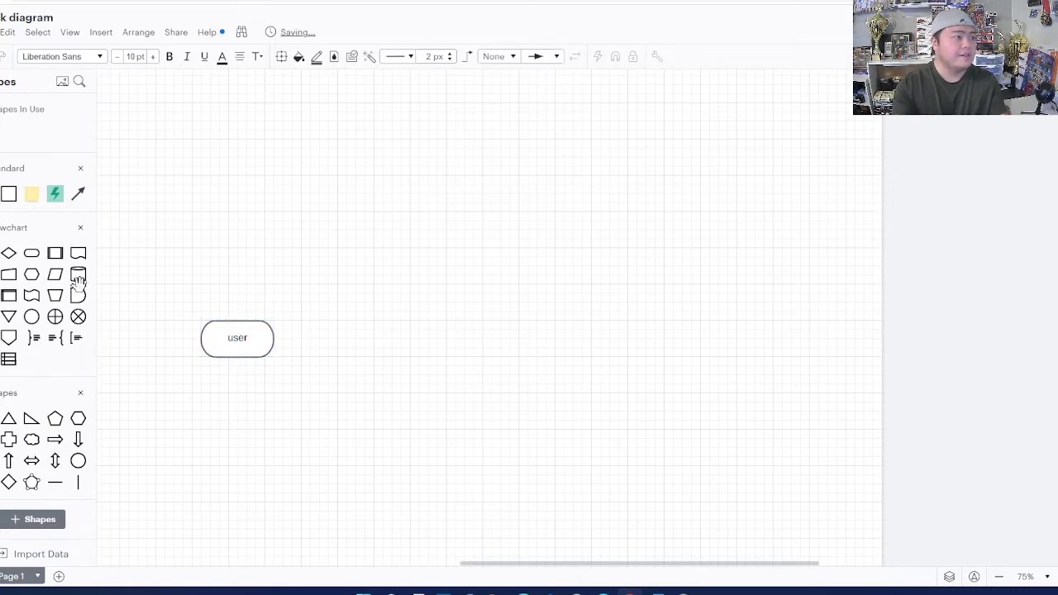
Place a database cylinder labelled "blockchain" to the right of the user shape and connect an arrow from user to it
left_click_drag(77, 279, 457, 346)
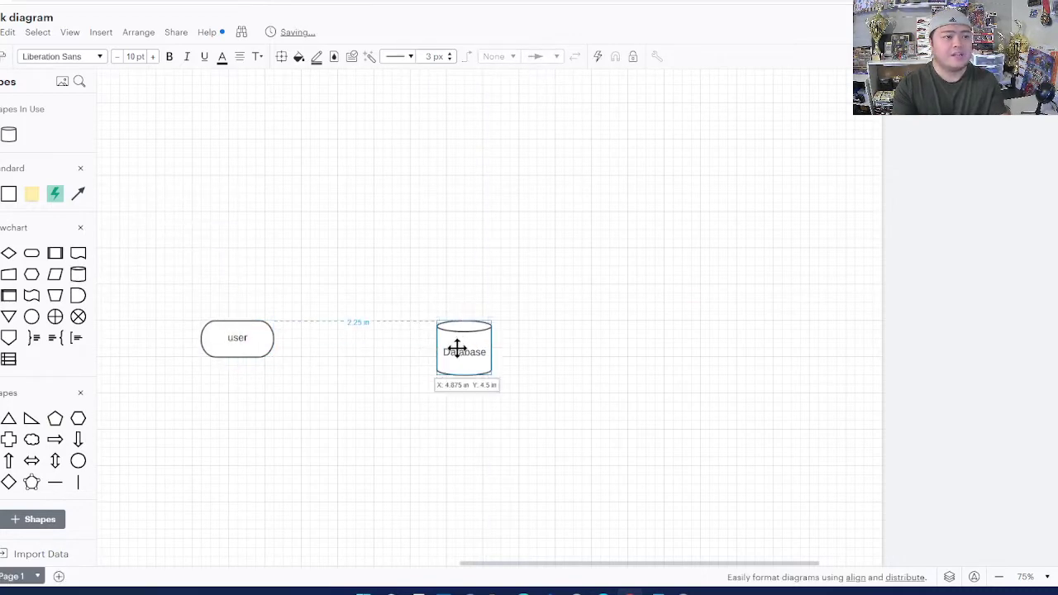
double_click(459, 348)
type("db")
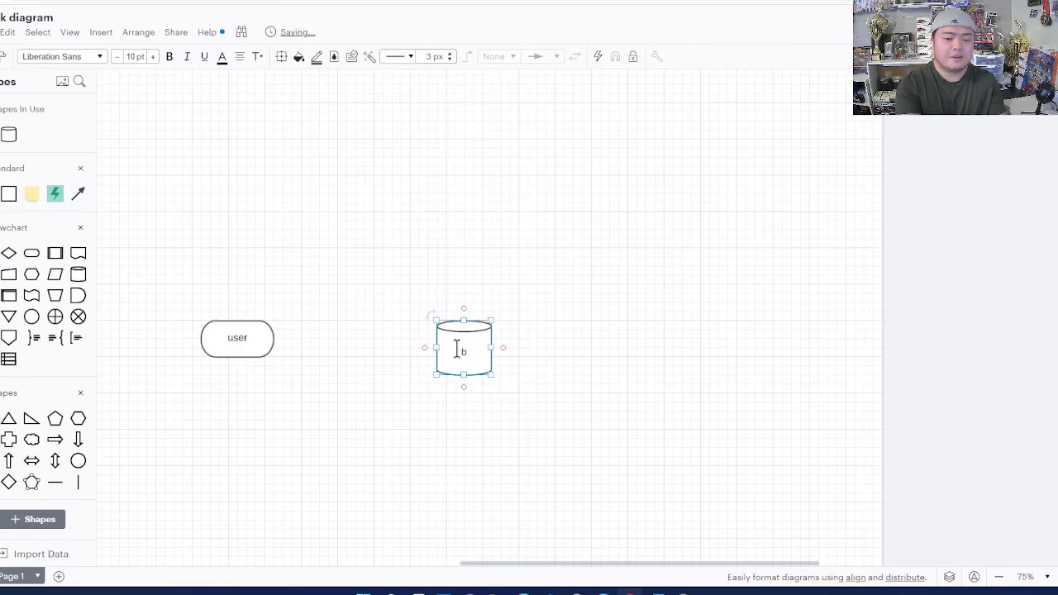
type("lockchain")
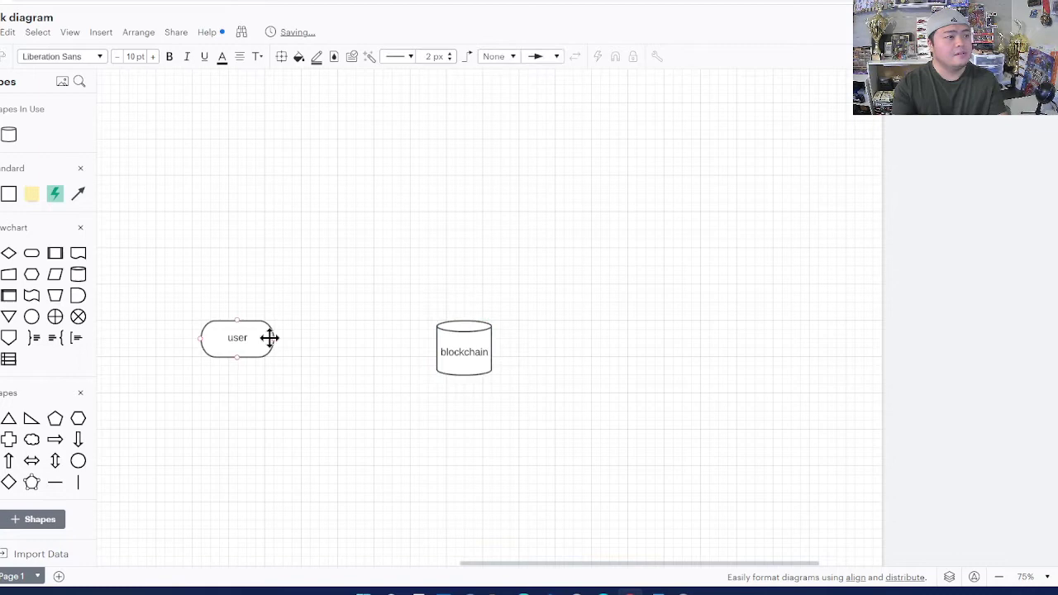
left_click_drag(276, 337, 472, 335)
left_click(561, 263)
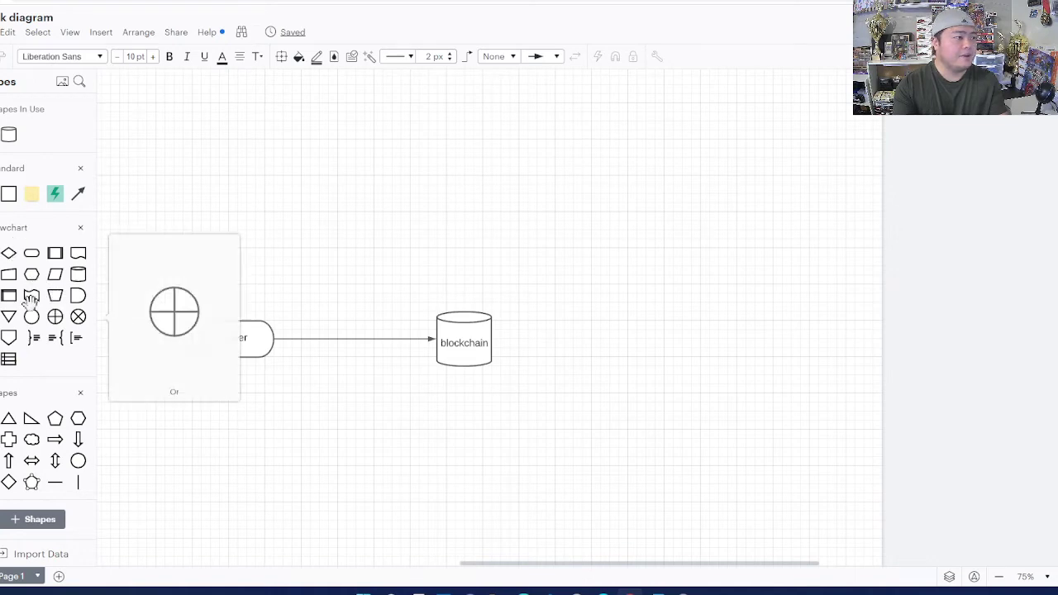
Add a circle labelled "Real world" above the user shape
left_click_drag(78, 460, 259, 188)
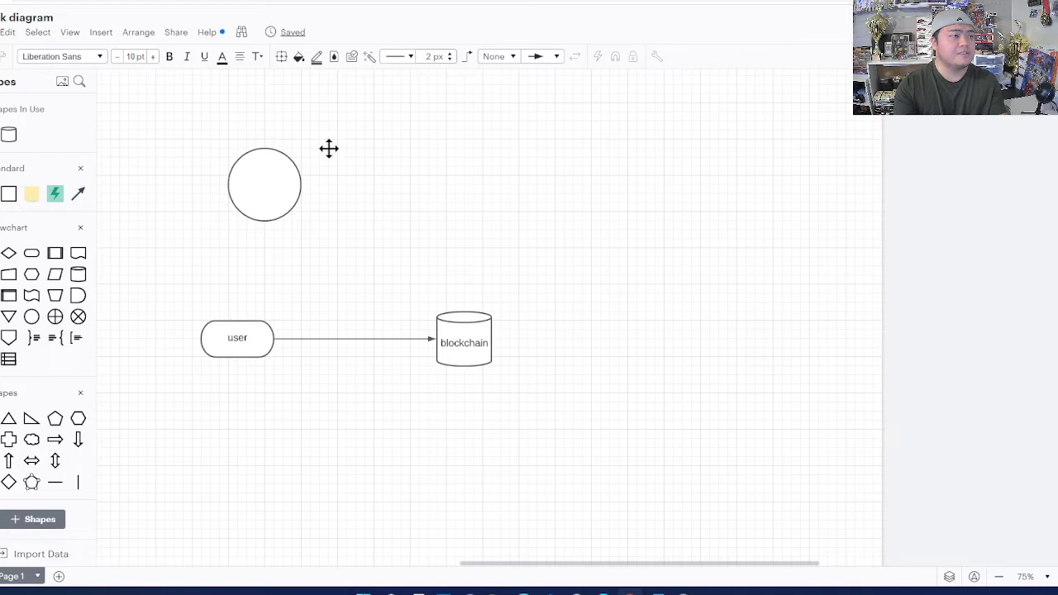
left_click(260, 189)
double_click(255, 184)
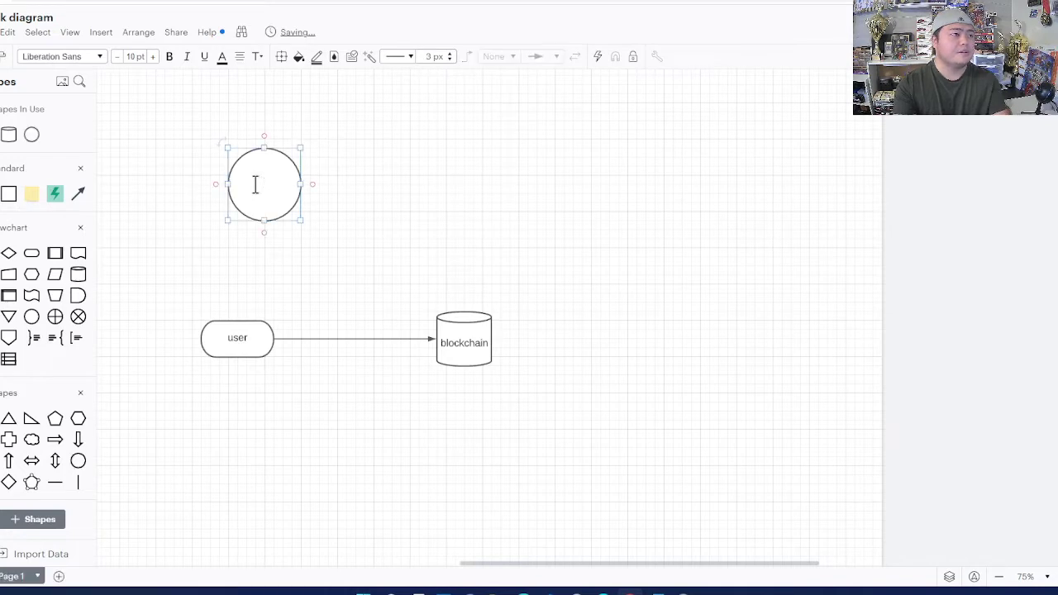
type("Real")
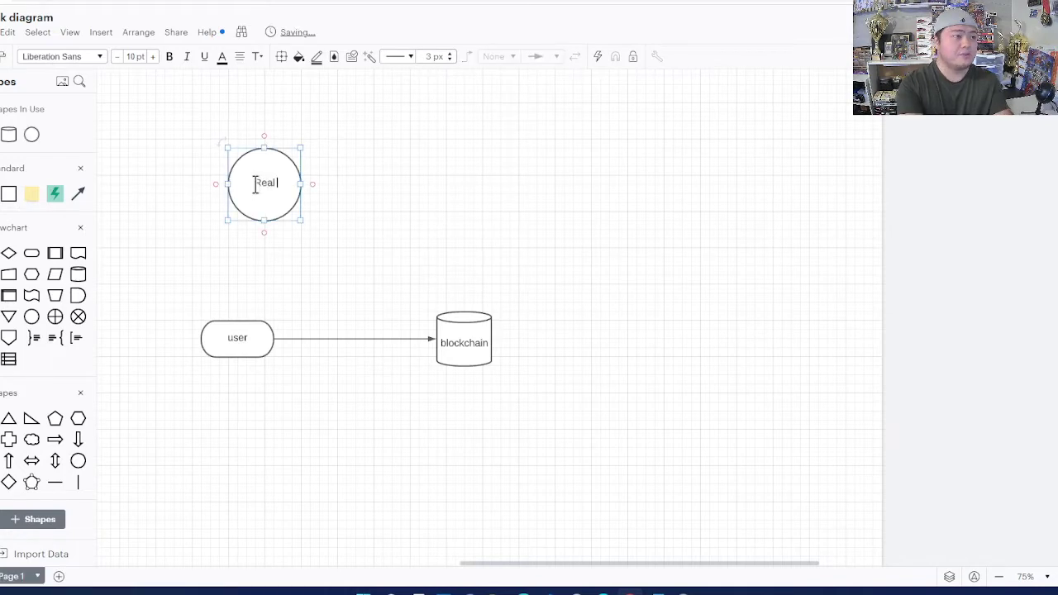
type(" world")
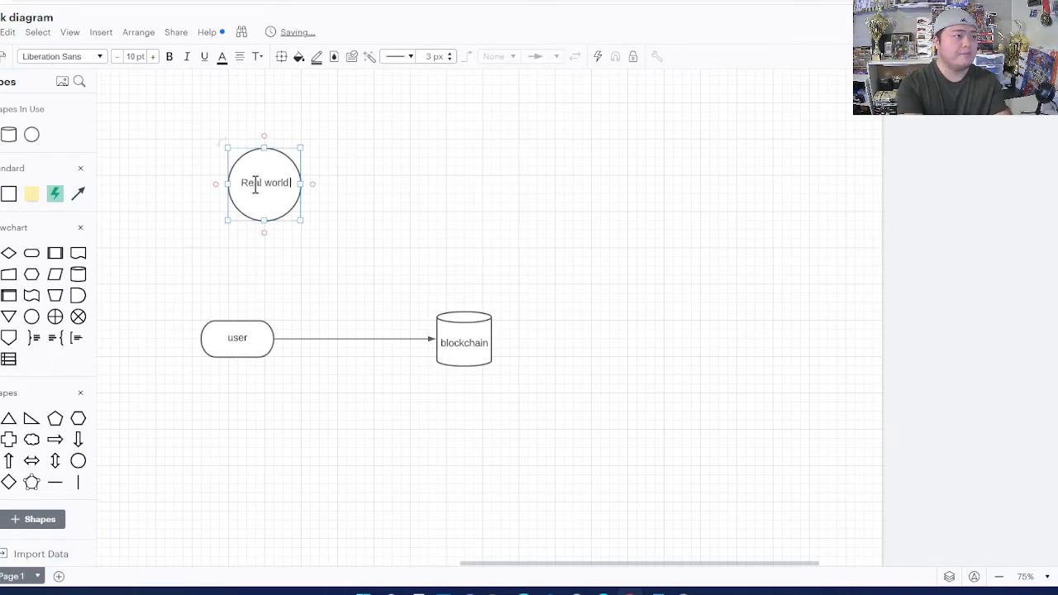
left_click(472, 142)
left_click_drag(234, 165, 430, 162)
key("Escape")
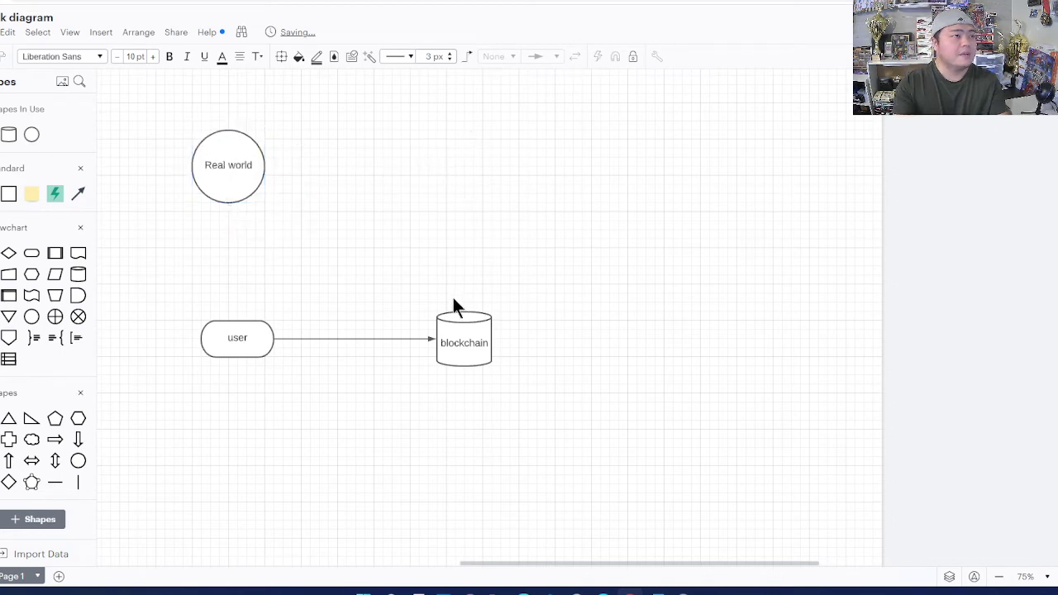
Draw one arrow from blockchain to Real world and another from Real world back to blockchain
left_click_drag(463, 311, 266, 166)
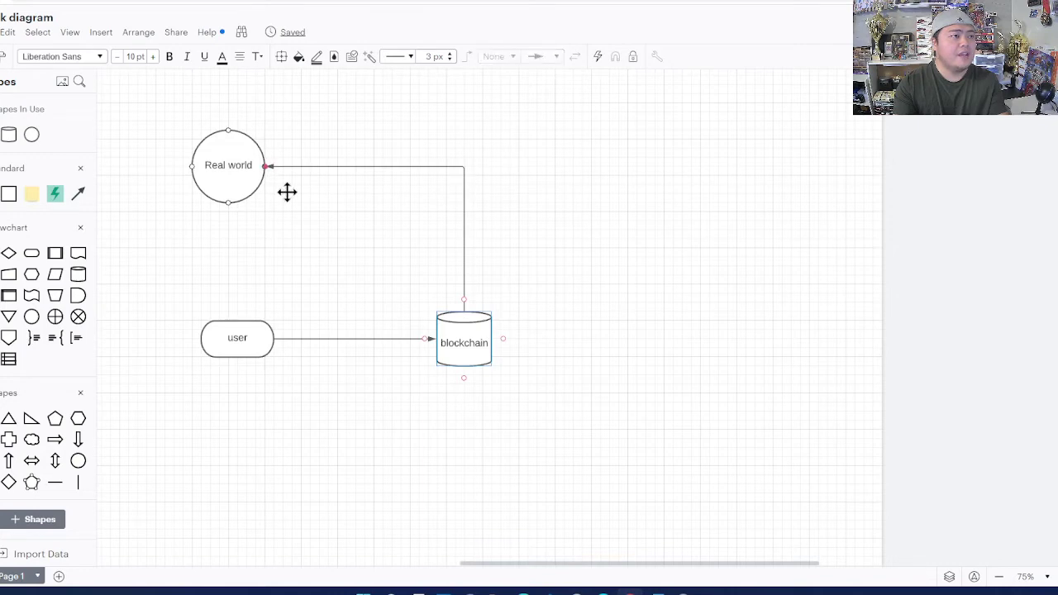
left_click(273, 187)
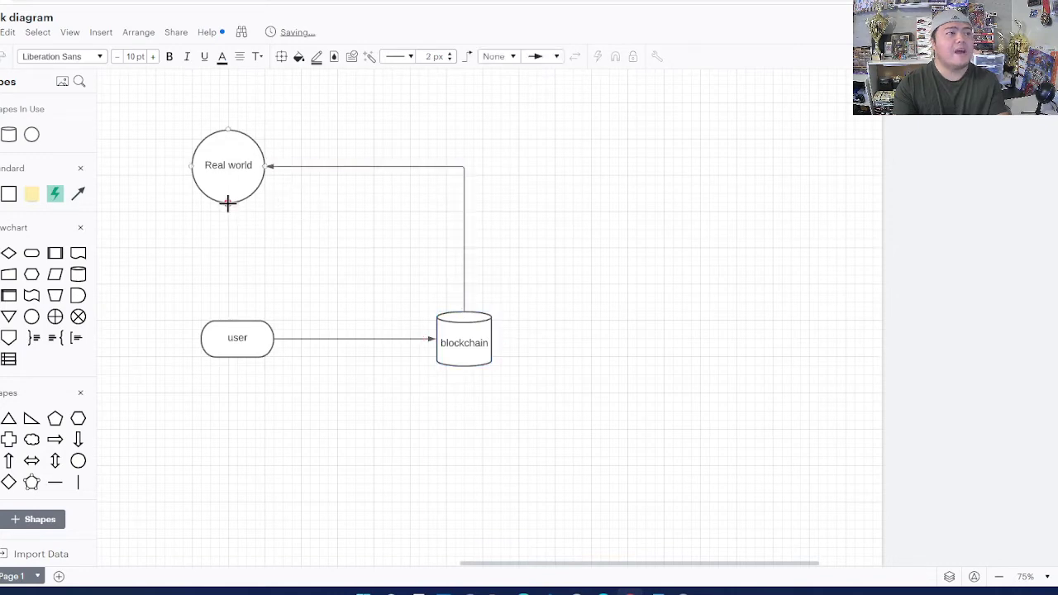
left_click_drag(229, 202, 443, 310)
left_click(567, 251)
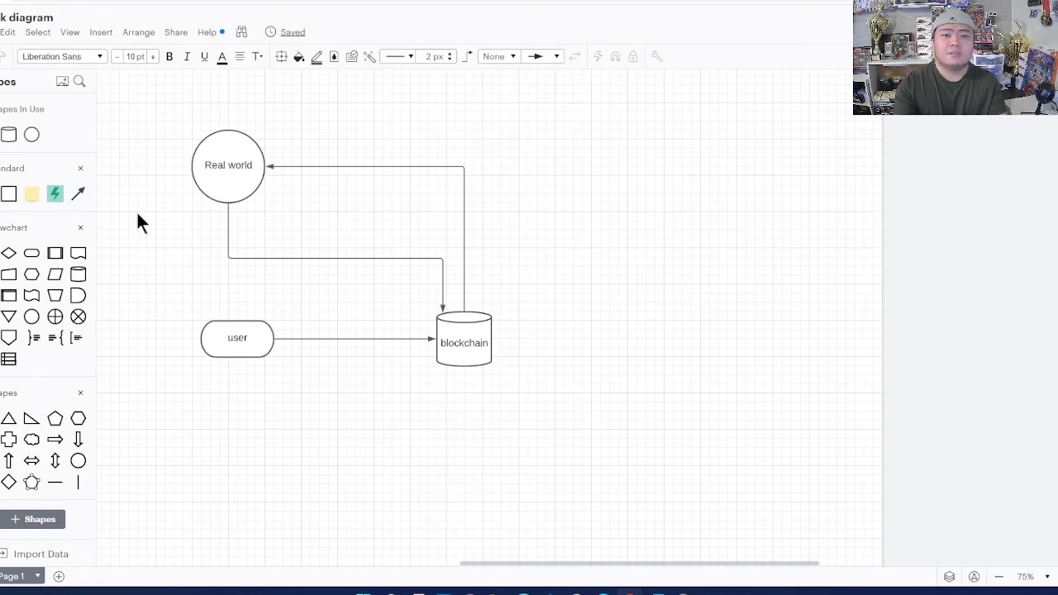
Delete both arrows between the Real world circle and the blockchain cylinder
left_click(275, 258)
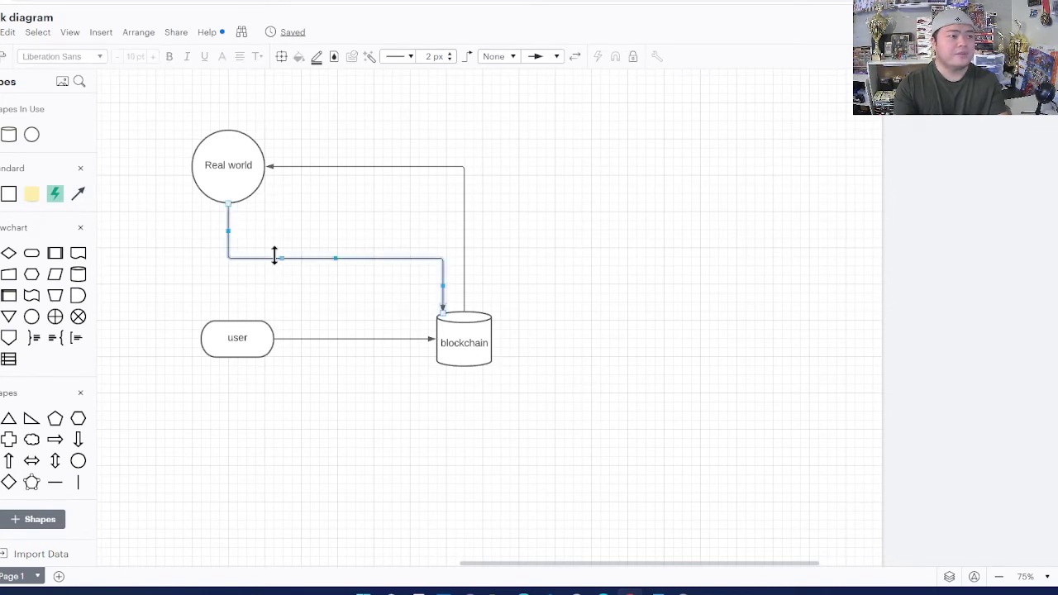
left_click(323, 165, "shift")
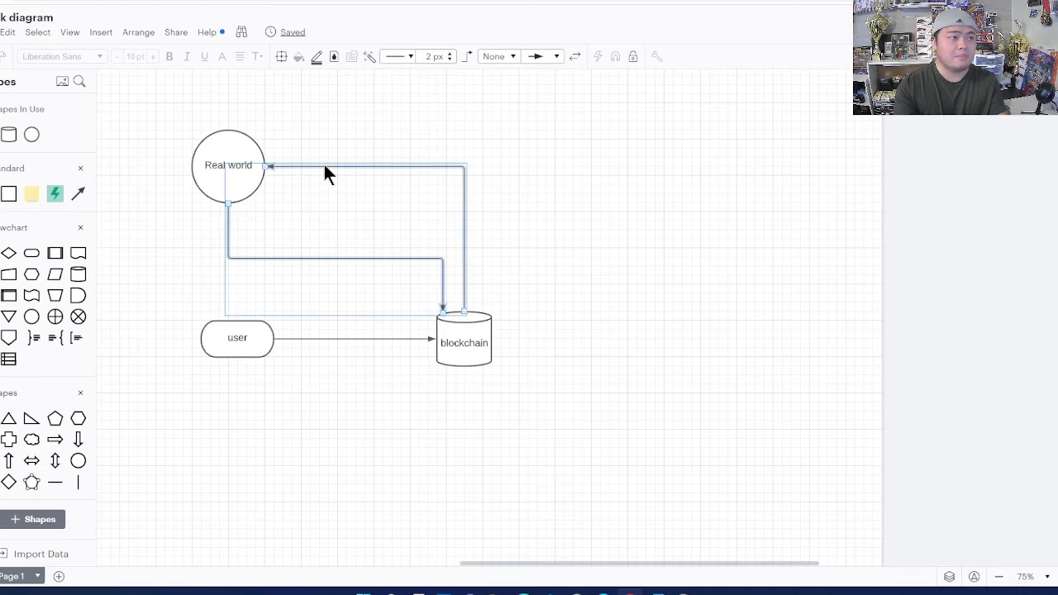
key("Delete")
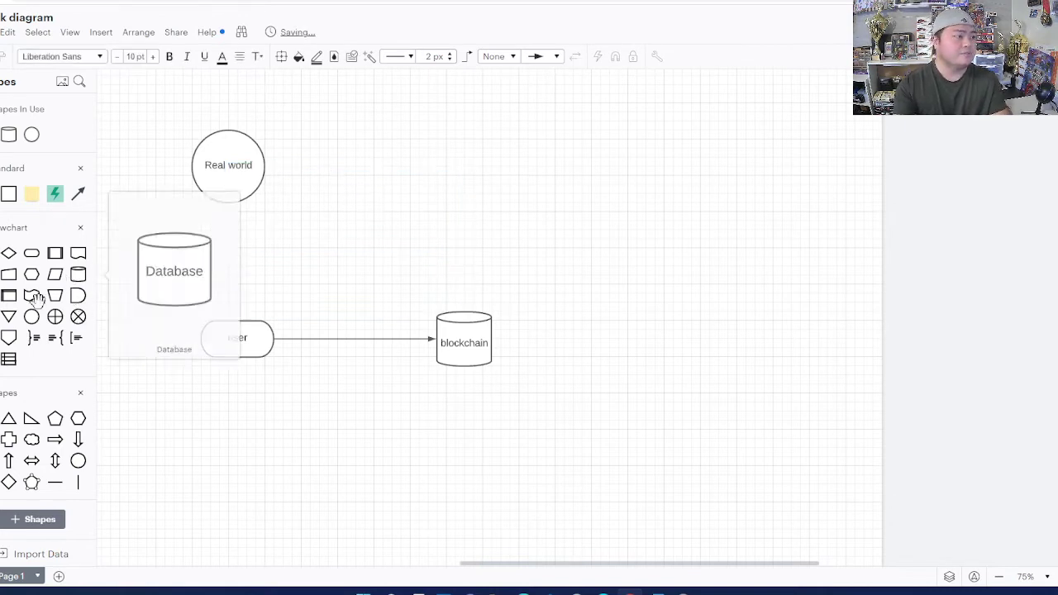
Place a terminator shape above the blockchain cylinder and clear its default label
left_click_drag(32, 253, 464, 202)
double_click(464, 201)
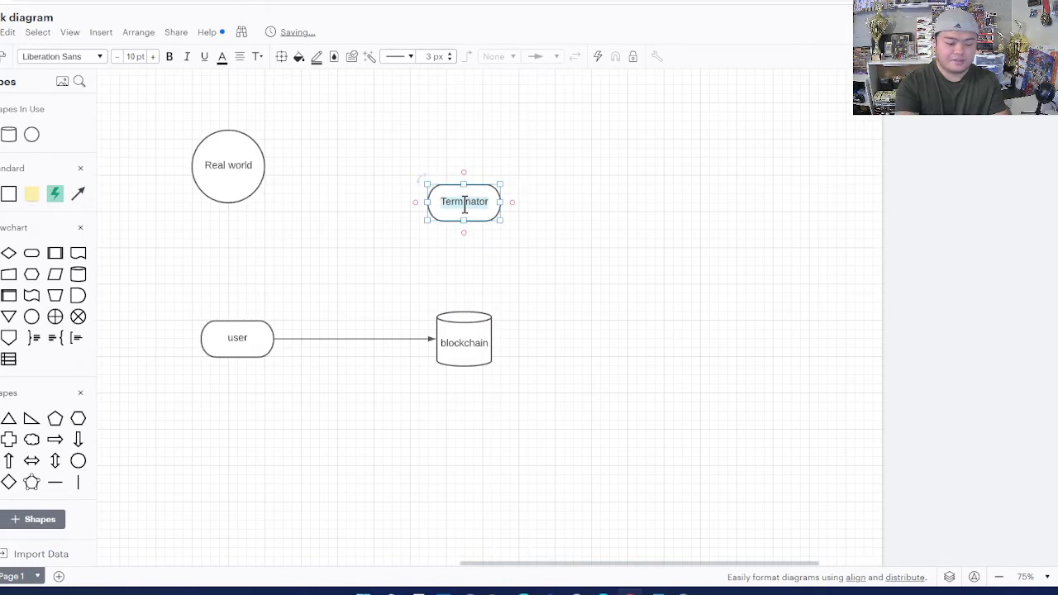
key("BackSpace")
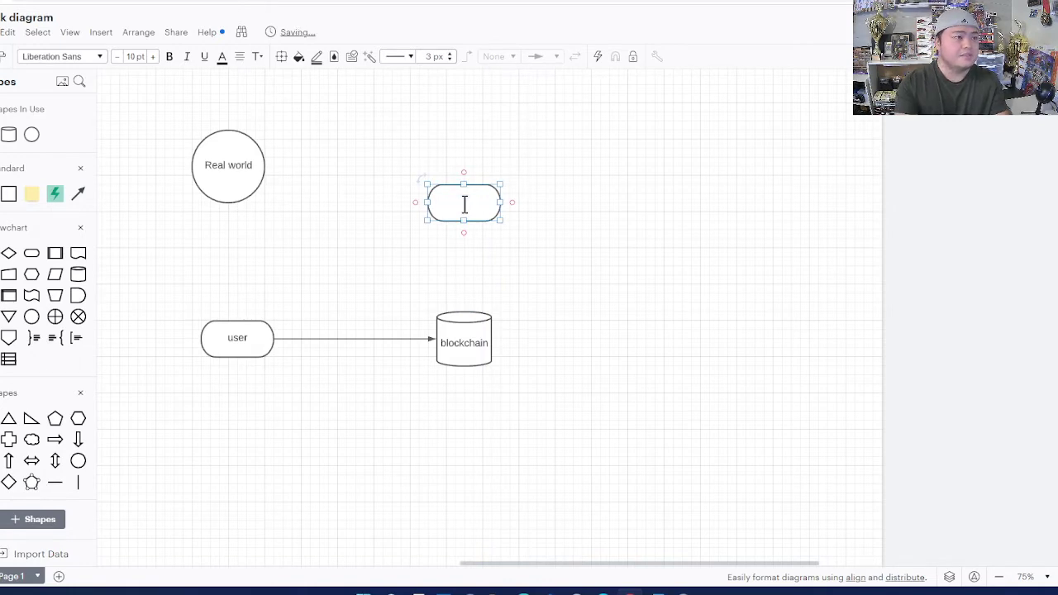
left_click(239, 255)
Place a small flowchart circle centred on the blank terminator and label it "Oracle"
left_click_drag(32, 317, 463, 202)
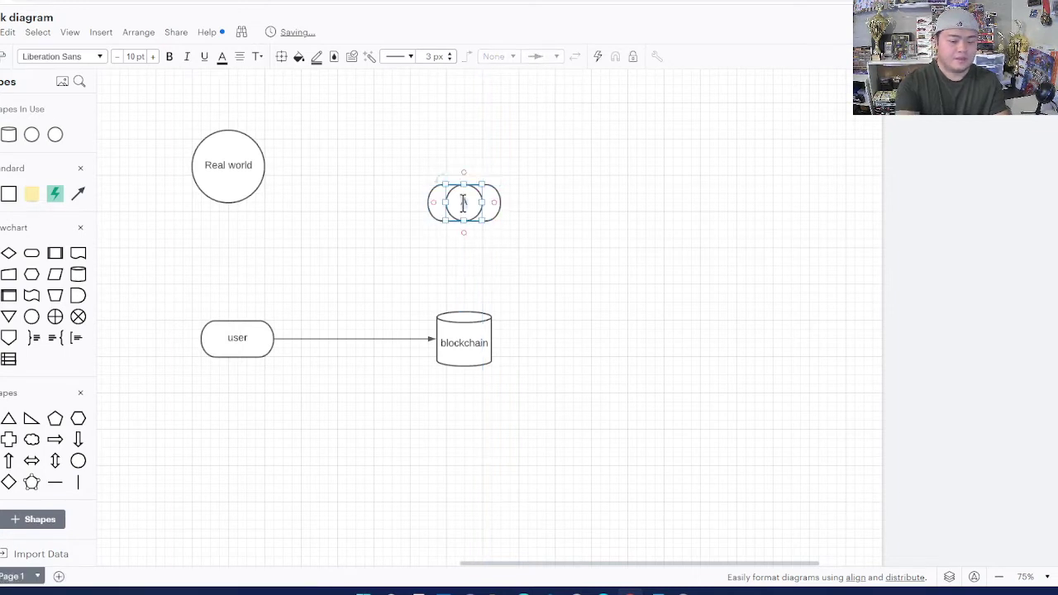
type("Oracle")
left_click(512, 190)
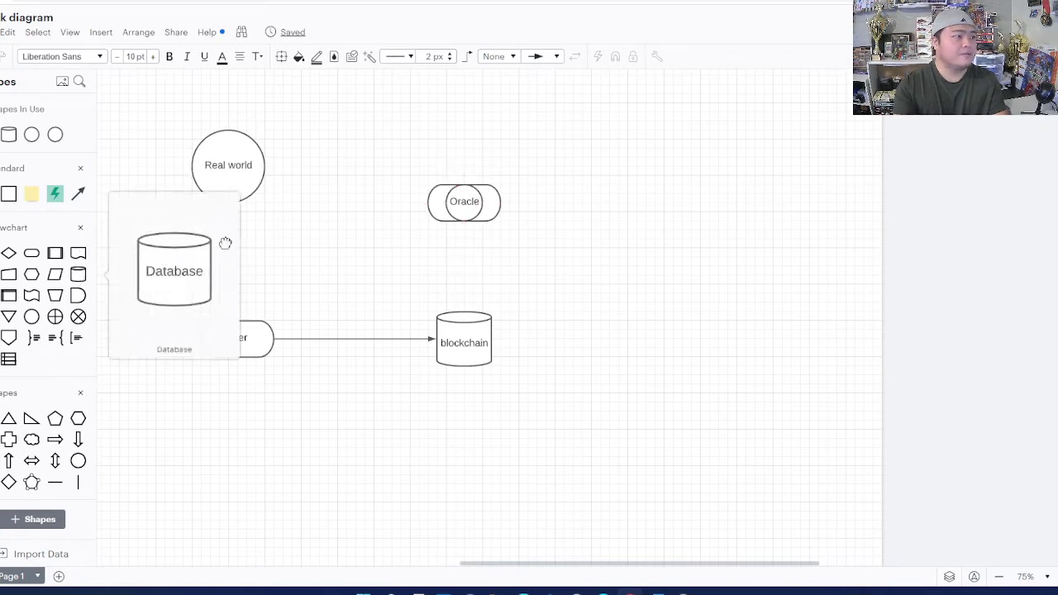
Place a Database cylinder to the right of Real world and link Real world to it with a straight horizontal arrow
left_click_drag(78, 275, 358, 160)
left_click_drag(237, 166, 327, 149)
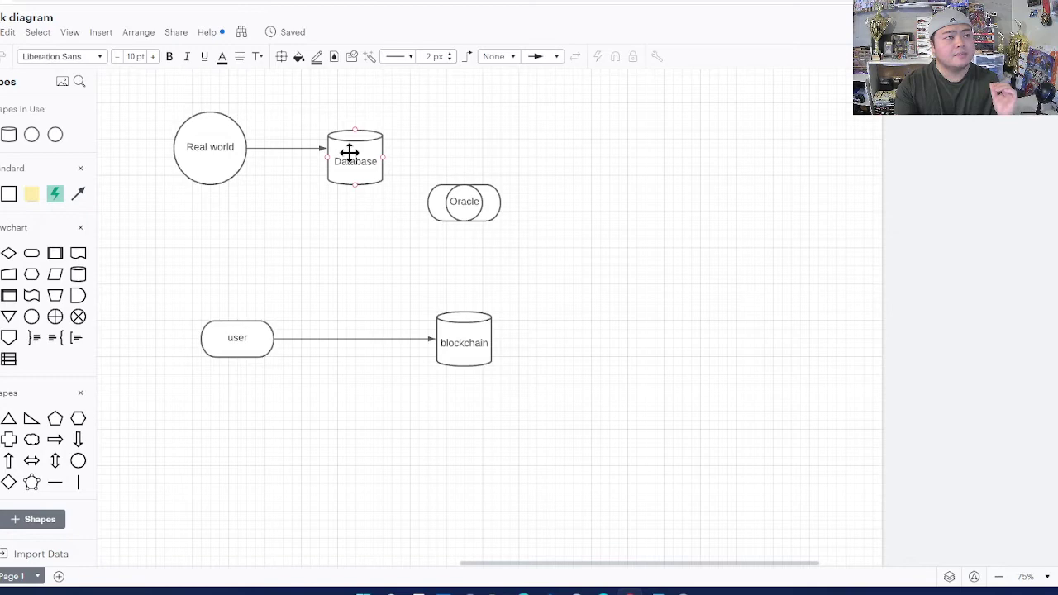
left_click_drag(349, 153, 349, 142)
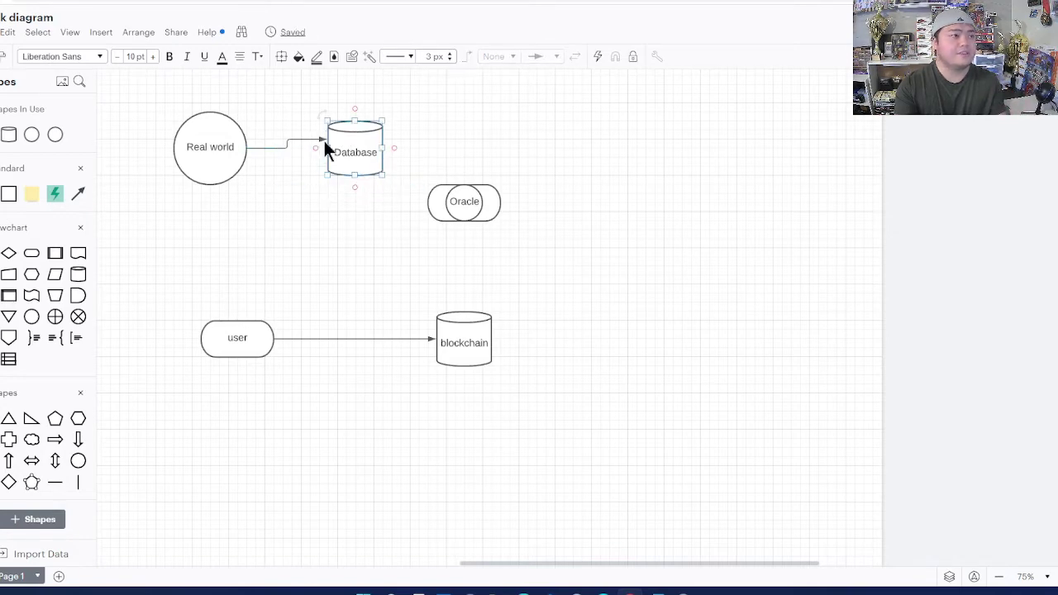
left_click(323, 138)
left_click_drag(324, 139, 325, 147)
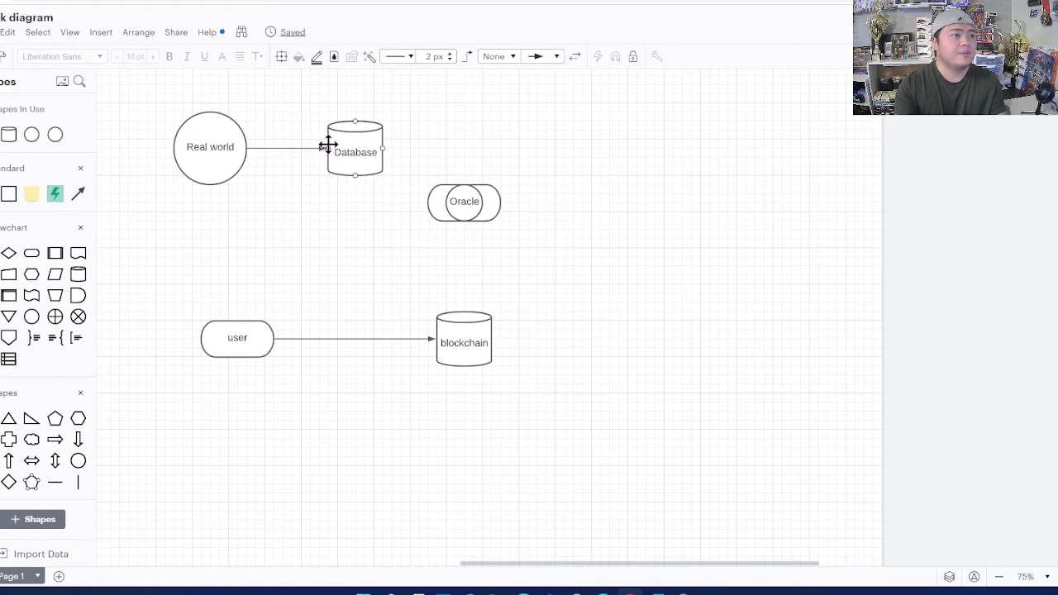
Connect Oracle with Database and Oracle with blockchain using arrows in both directions
left_click_drag(462, 180, 442, 230)
left_click(463, 233)
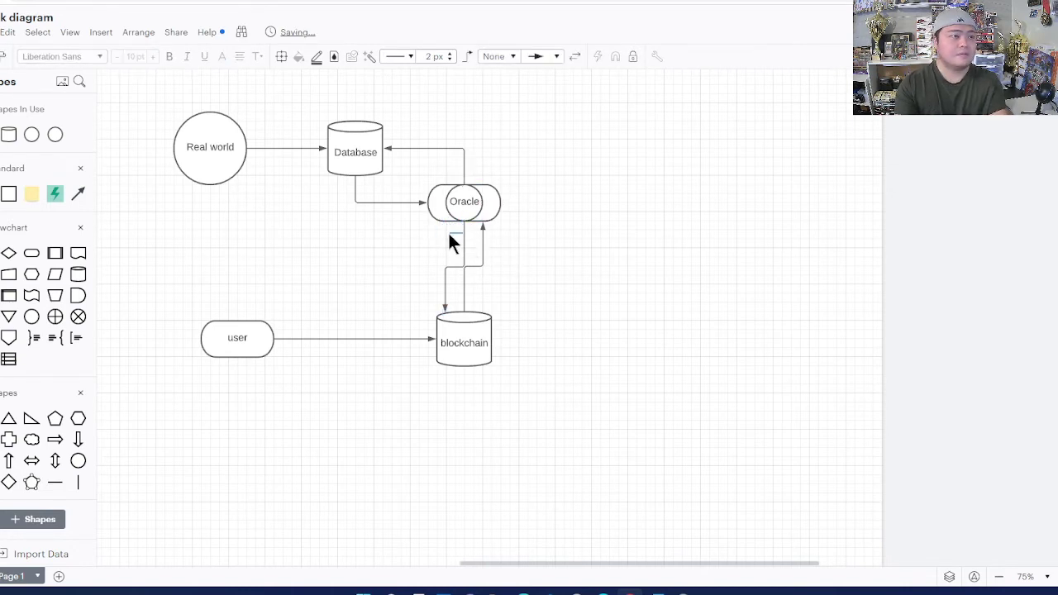
left_click(449, 235)
left_click(463, 226)
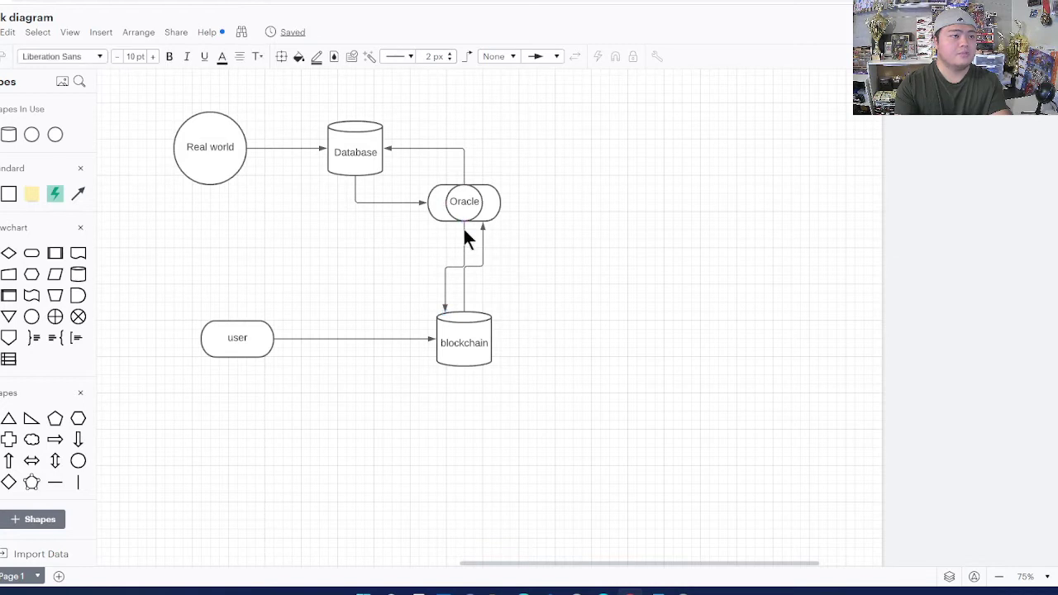
left_click(477, 252)
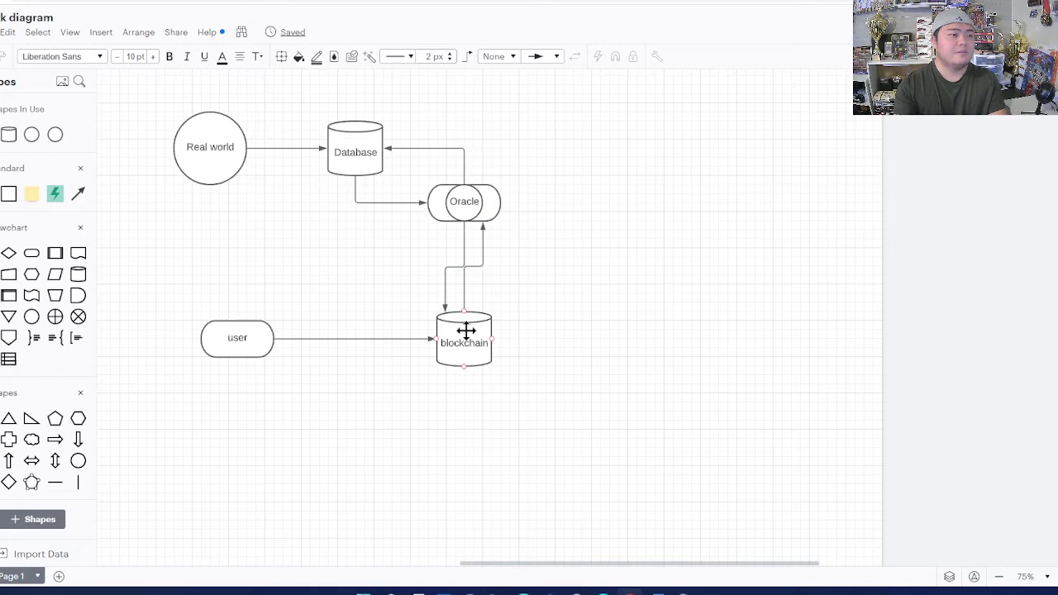
Shift blockchain right to X 5.125 in to straighten its Oracle arrows, and draw a return arrow from blockchain toward user
left_click_drag(468, 331, 485, 331)
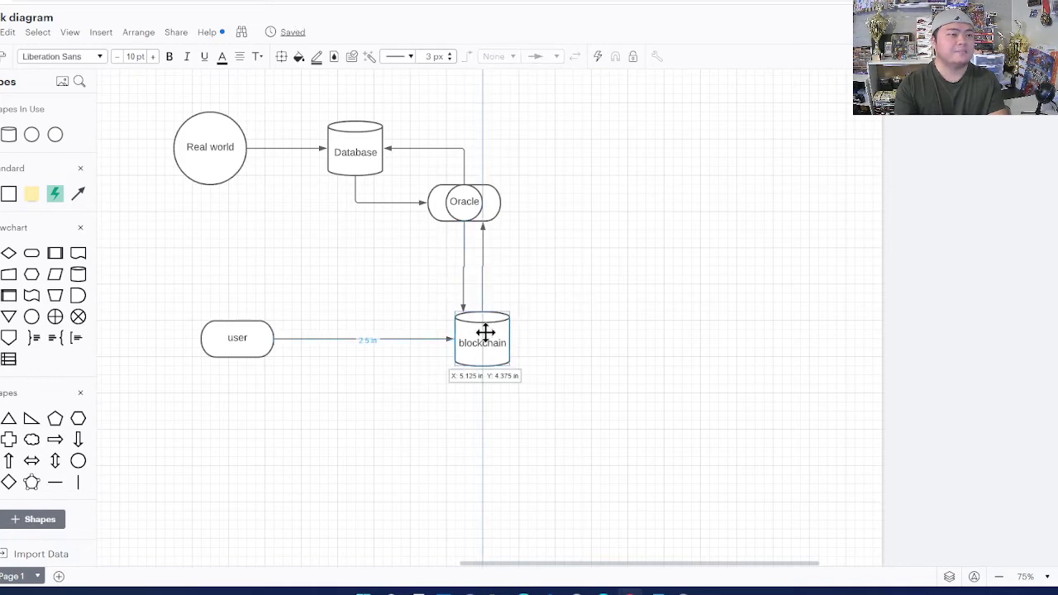
left_click(562, 281)
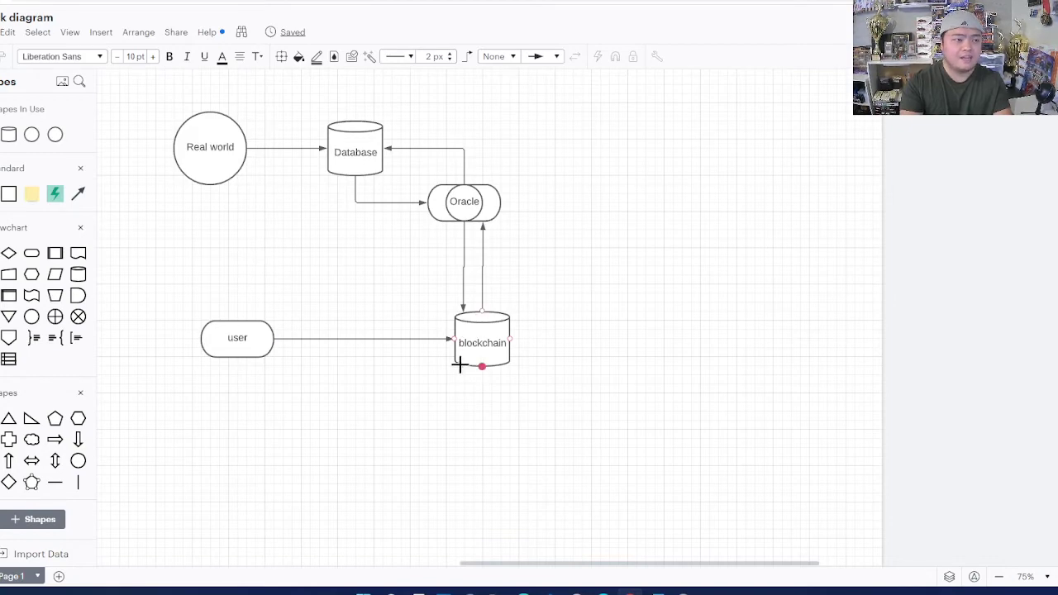
left_click_drag(455, 359, 282, 361)
left_click(362, 269)
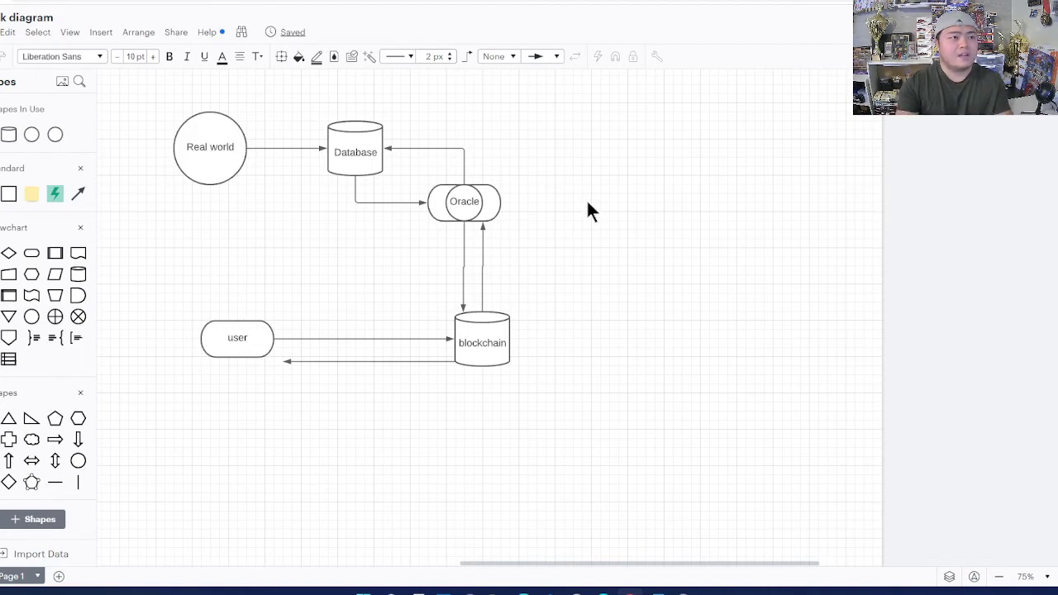
left_click_drag(412, 172, 519, 233)
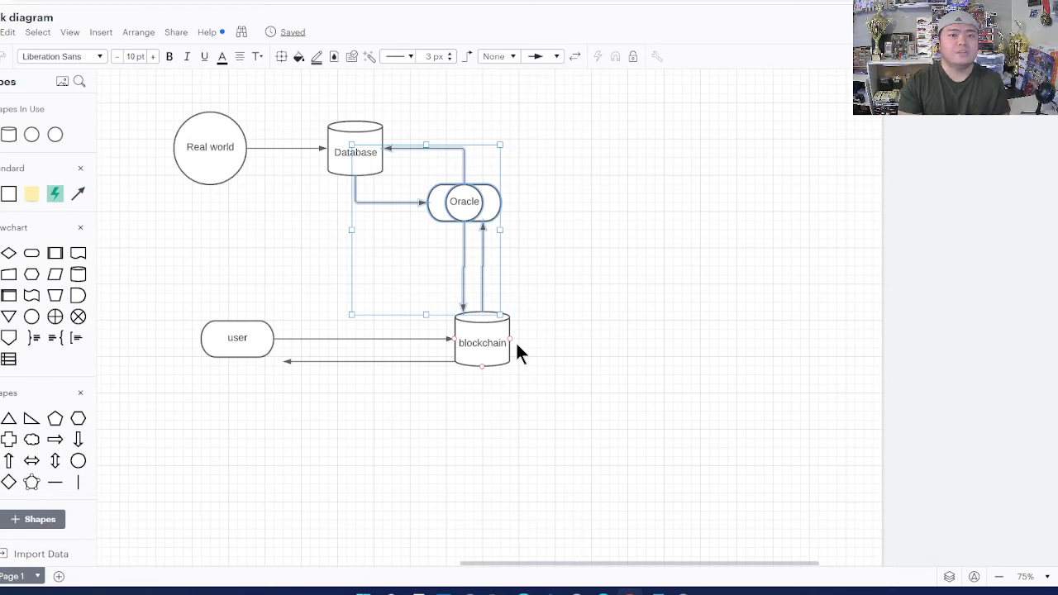
left_click(583, 272)
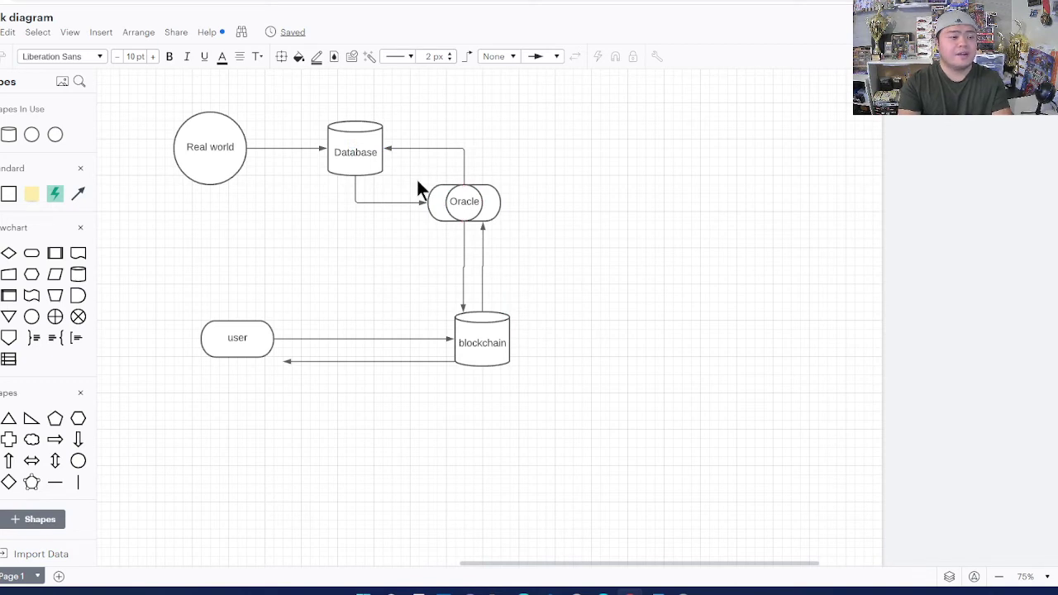